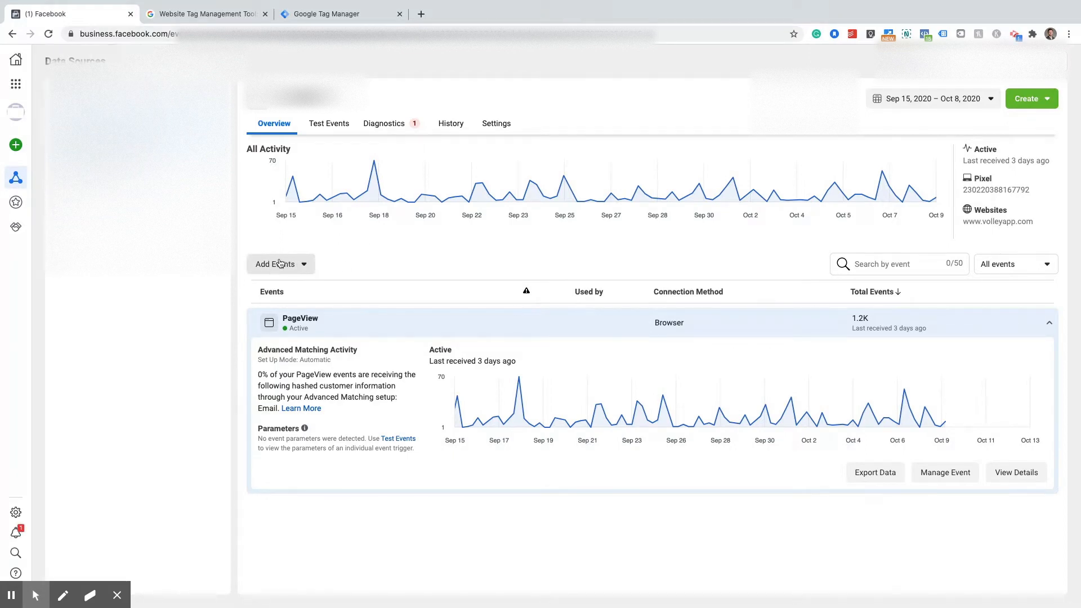
Bring up the Add Events options on the pixel overview page.
{"action": "left_click", "coordinate": [304, 267]}
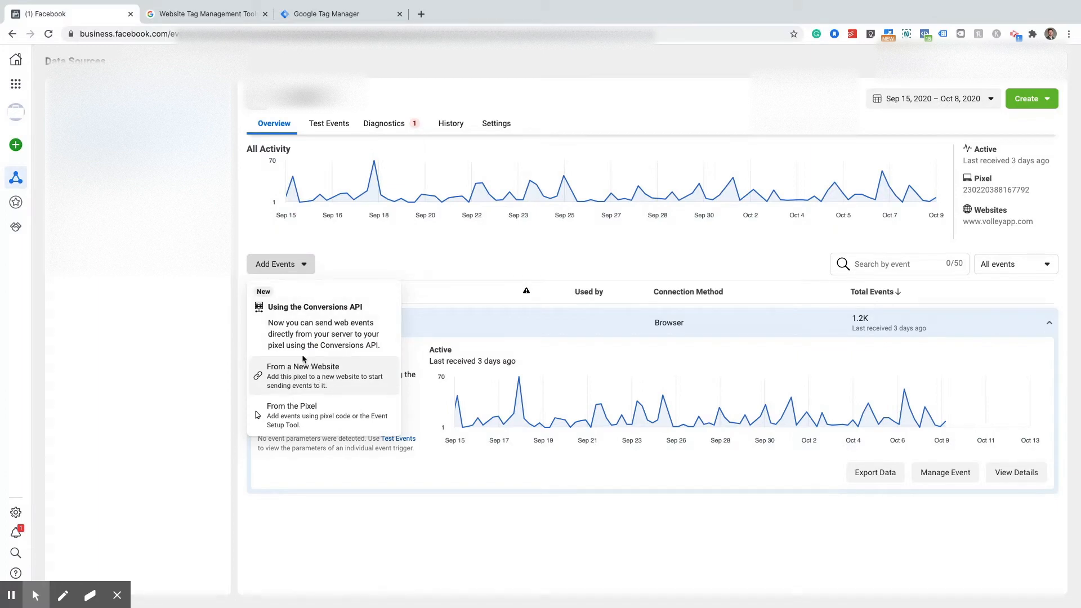
Choose From a New Website with manual installation and copy the pixel base code.
{"action": "left_click", "coordinate": [305, 377]}
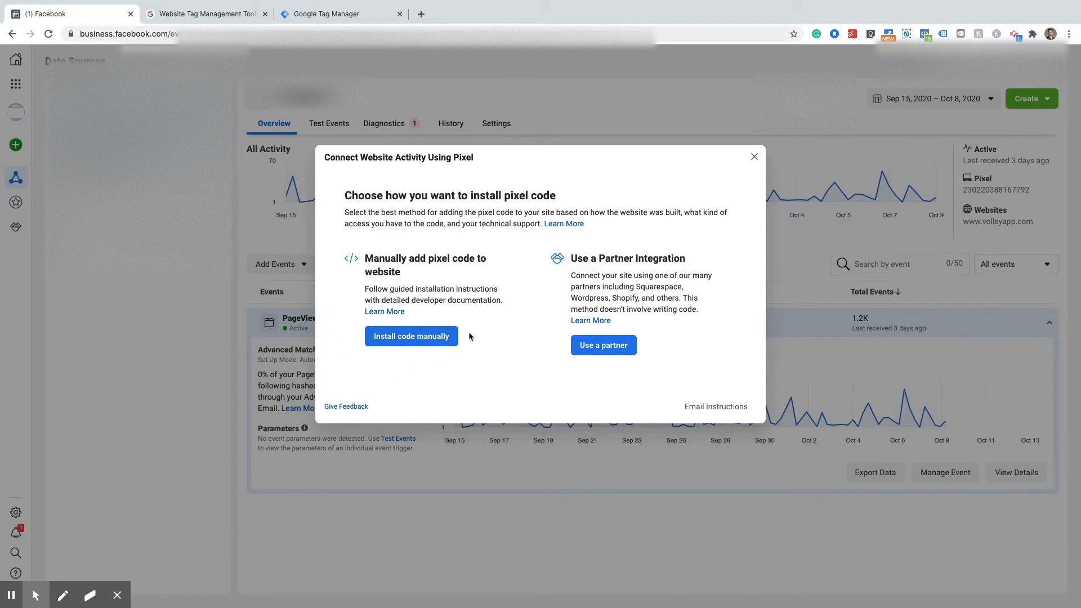
{"action": "left_click", "coordinate": [424, 342]}
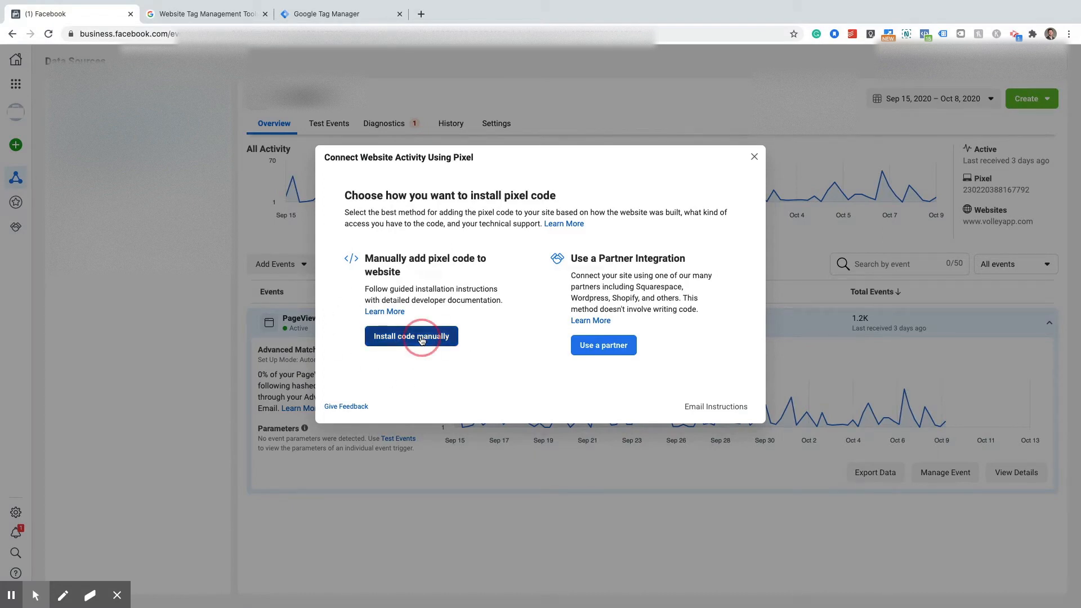
{"action": "left_click", "coordinate": [395, 355]}
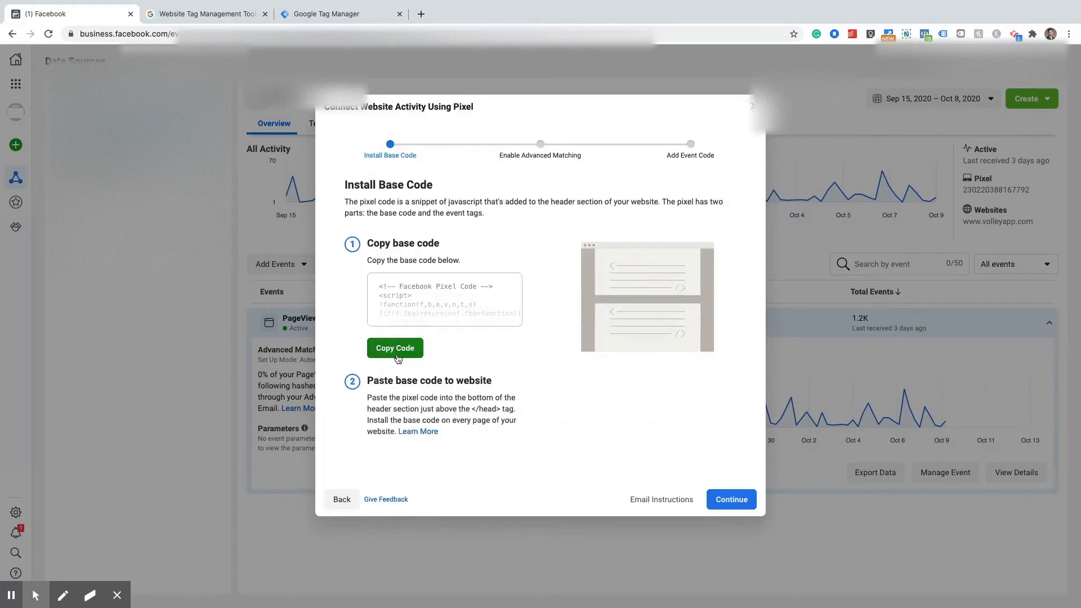
Continue past advanced matching and event setup, close the dialog, and switch to Google Tag Manager.
{"action": "left_click", "coordinate": [735, 501]}
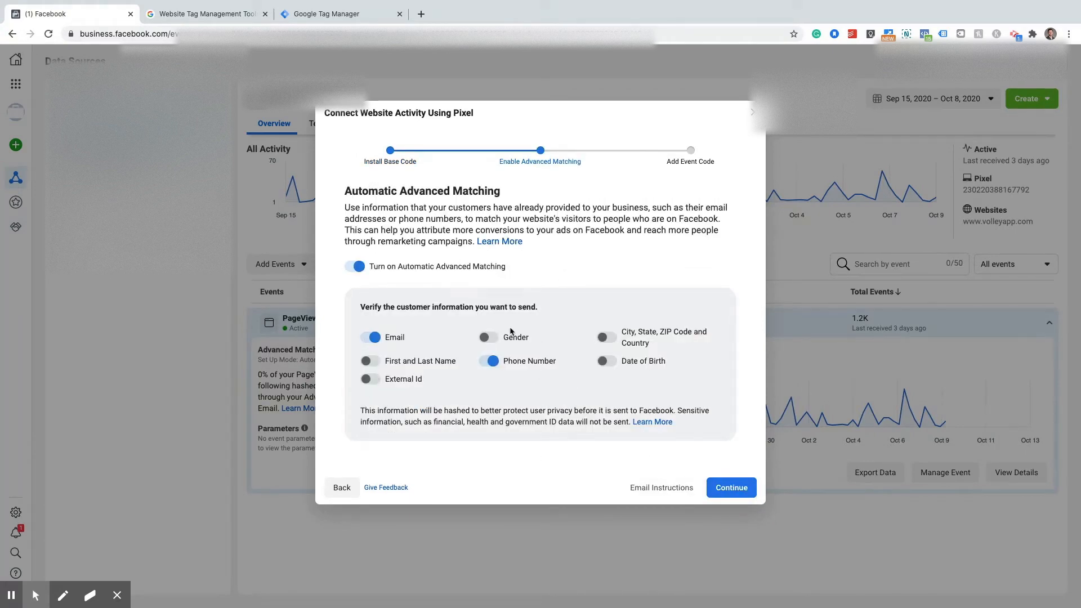
{"action": "left_click", "coordinate": [733, 487]}
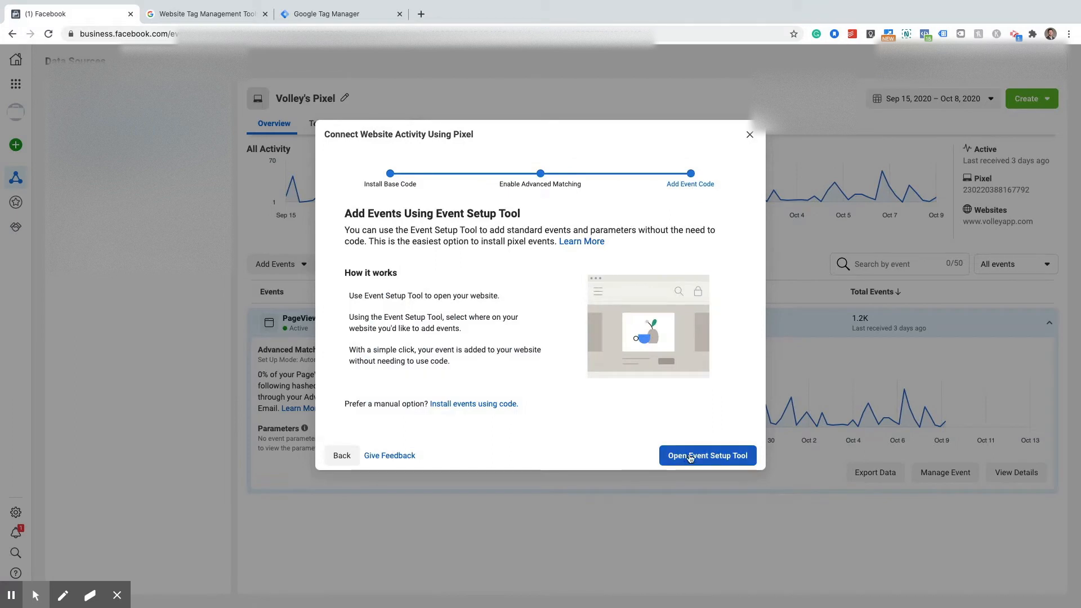
{"action": "left_click", "coordinate": [749, 135]}
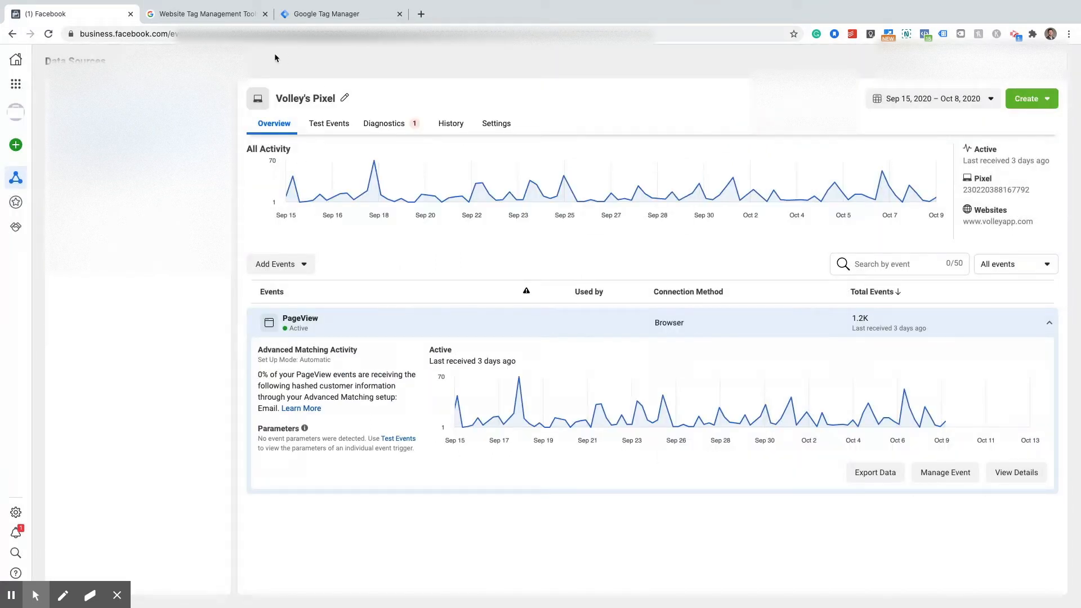
{"action": "left_click", "coordinate": [339, 15]}
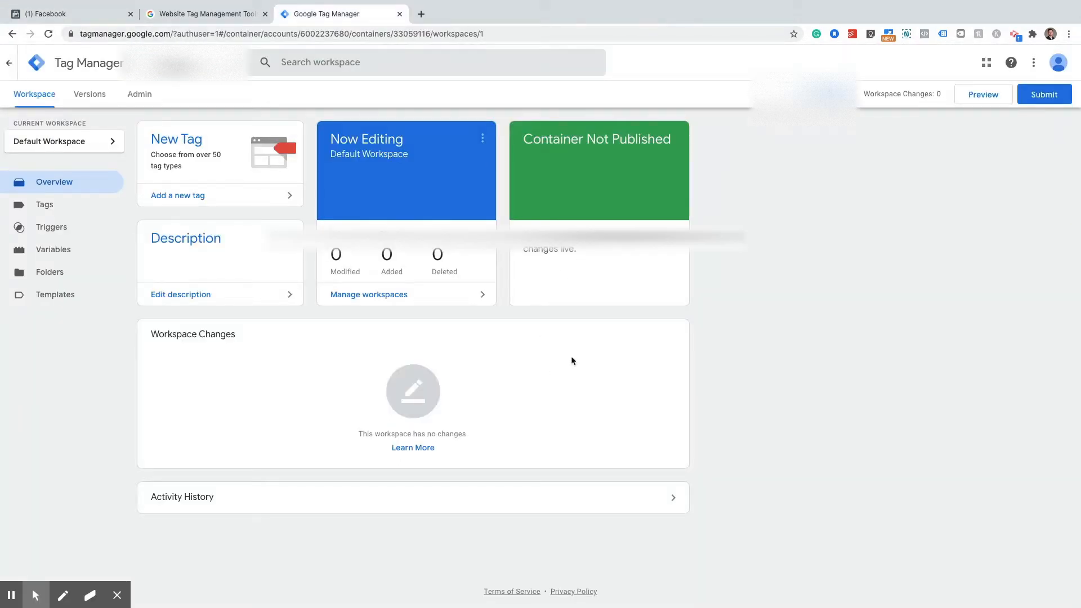
Start a new tag from the container's Tags list.
{"action": "left_click", "coordinate": [78, 208]}
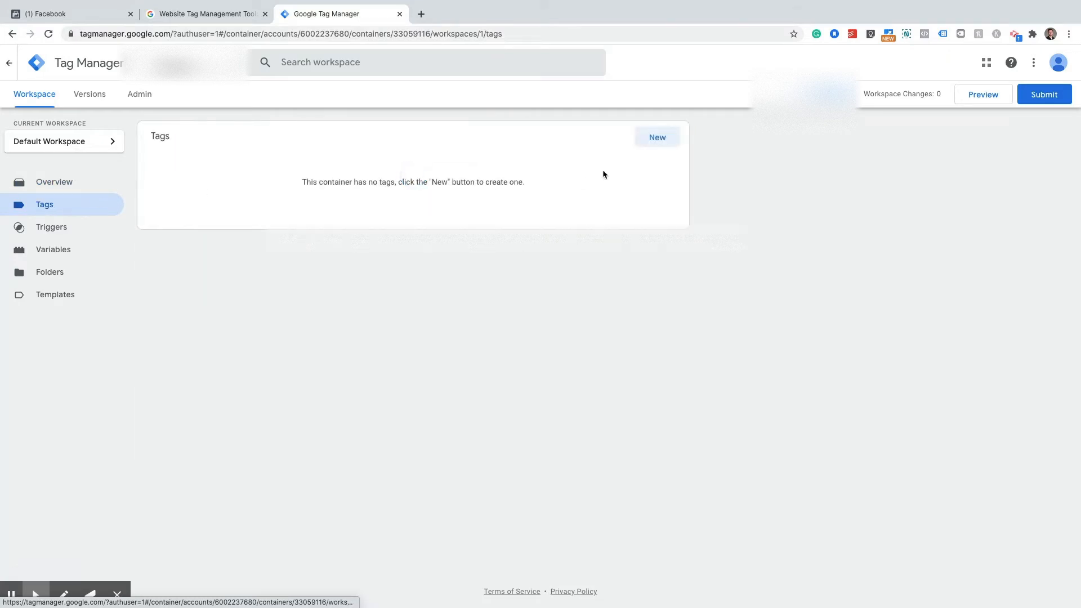
{"action": "left_click", "coordinate": [662, 141]}
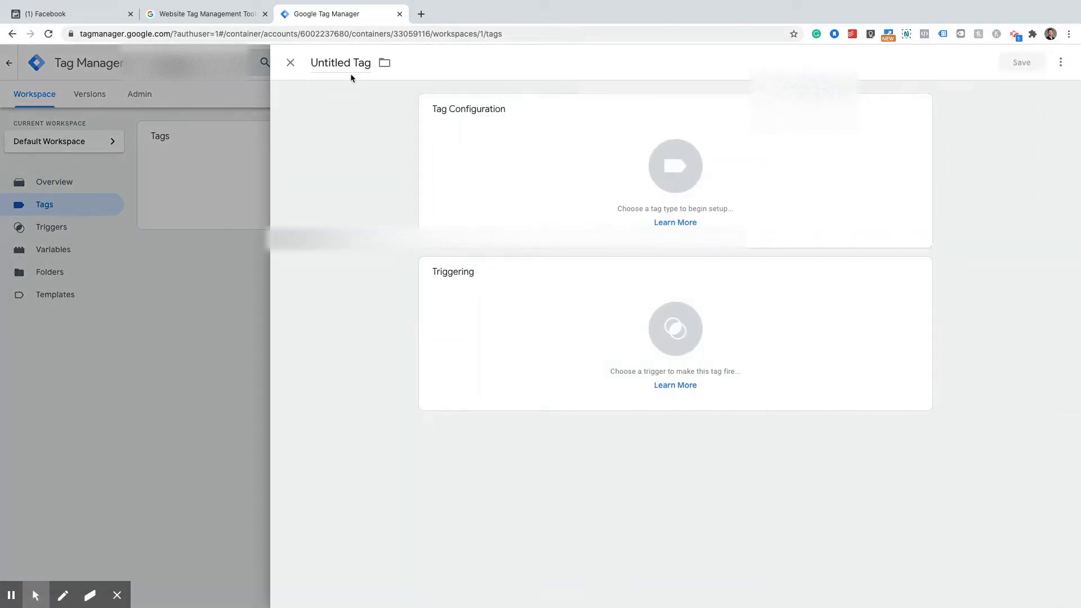
Rename the untitled tag to 'Facebook Pixel' and begin choosing its type.
{"action": "left_click", "coordinate": [365, 65]}
{"action": "left_click_drag", "start_coordinate": [365, 64], "coordinate": [306, 63]}
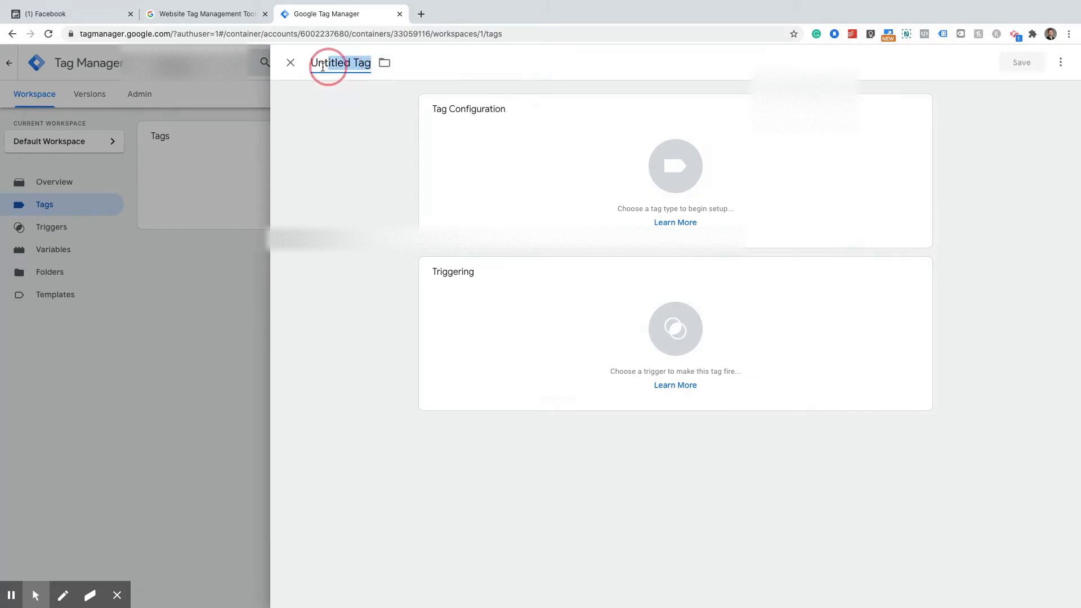
{"action": "type", "text": "U"}
{"action": "key", "text": "BackSpace"}
{"action": "type", "text": "F"}
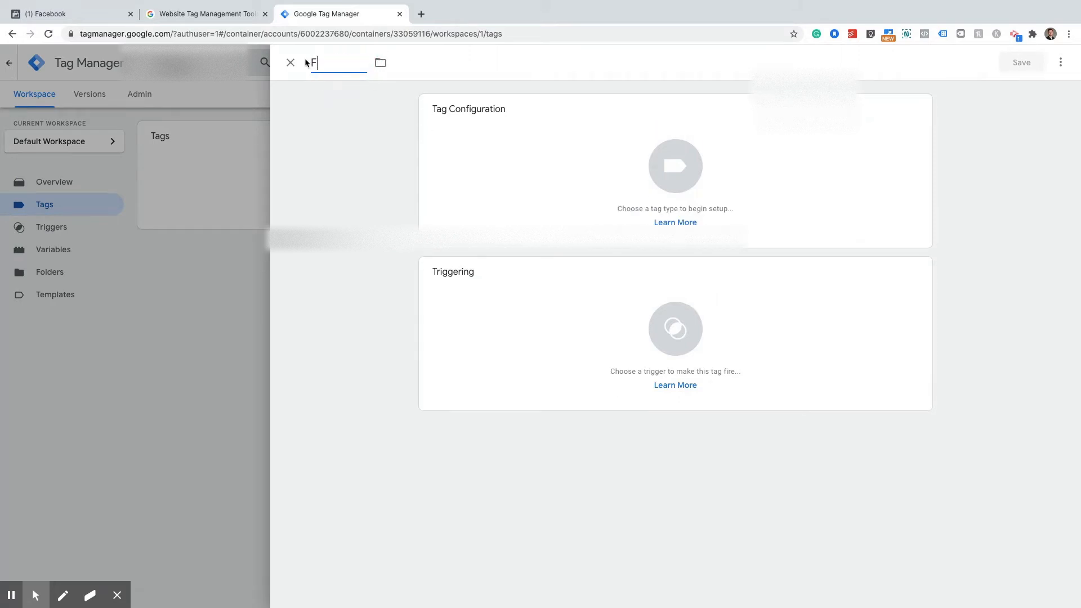
{"action": "type", "text": "acebook P"}
{"action": "type", "text": "ixel"}
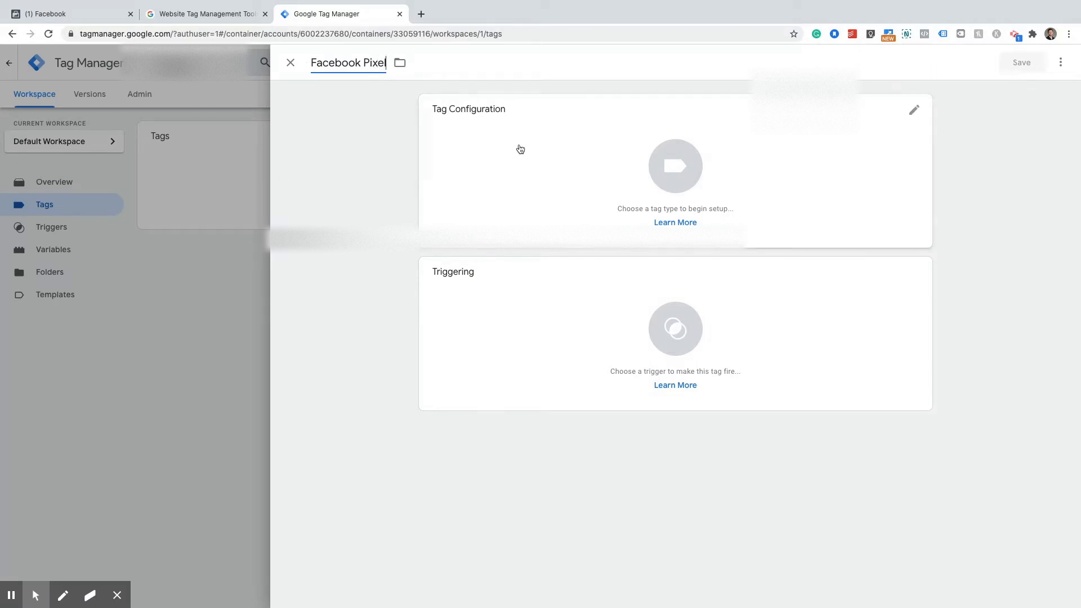
{"action": "left_click", "coordinate": [519, 150]}
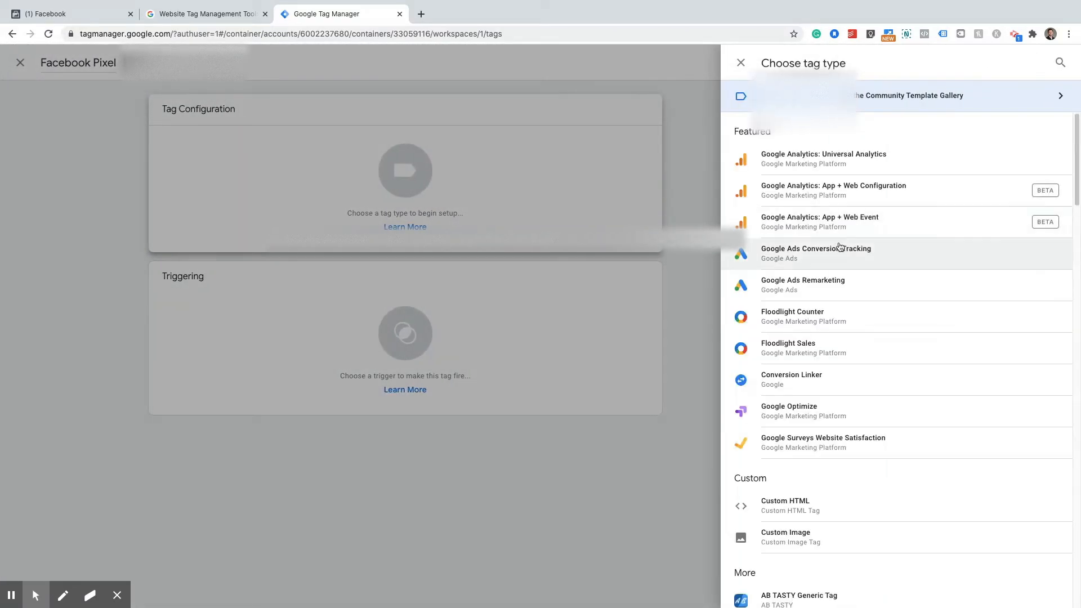
{"action": "scroll", "coordinate": [794, 314], "scroll_direction": "down", "scroll_amount": 2}
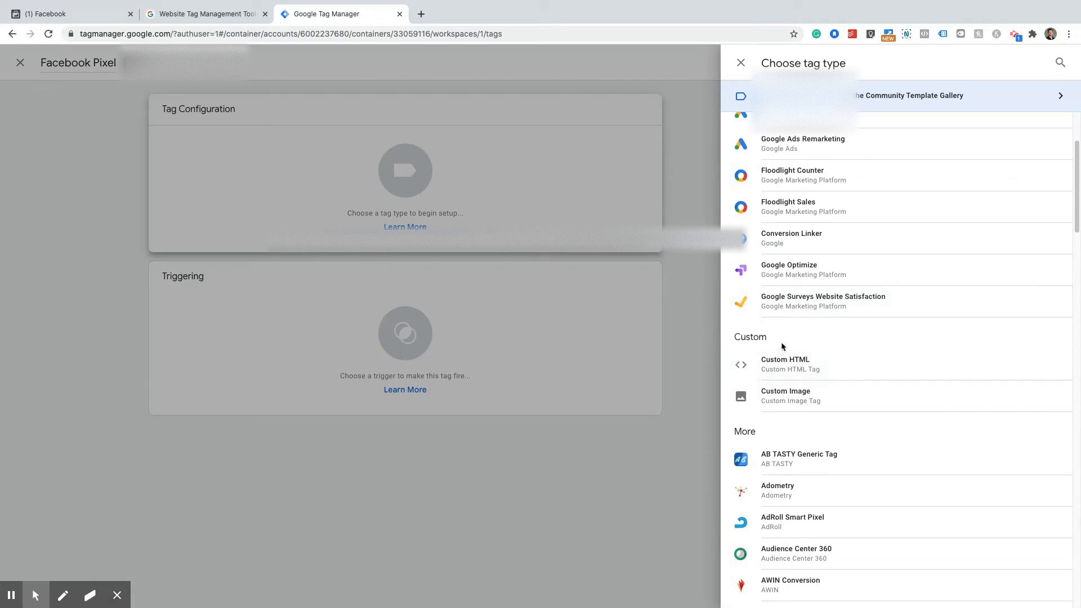
Make the tag Custom HTML and paste the Facebook pixel base code into it.
{"action": "left_click", "coordinate": [779, 364]}
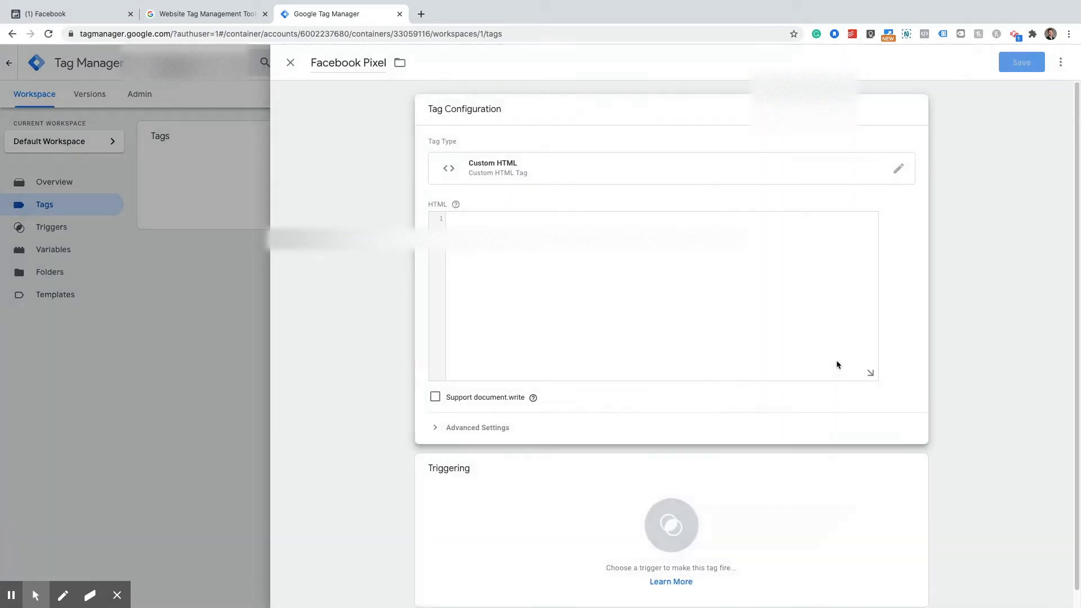
{"action": "left_click", "coordinate": [473, 223]}
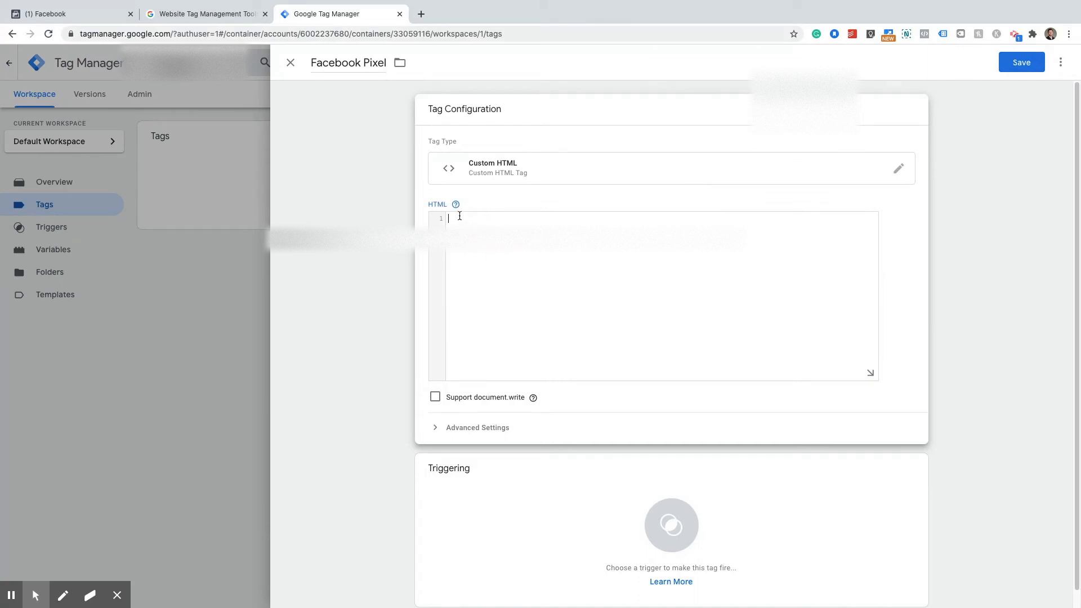
{"action": "key", "text": "ctrl+v"}
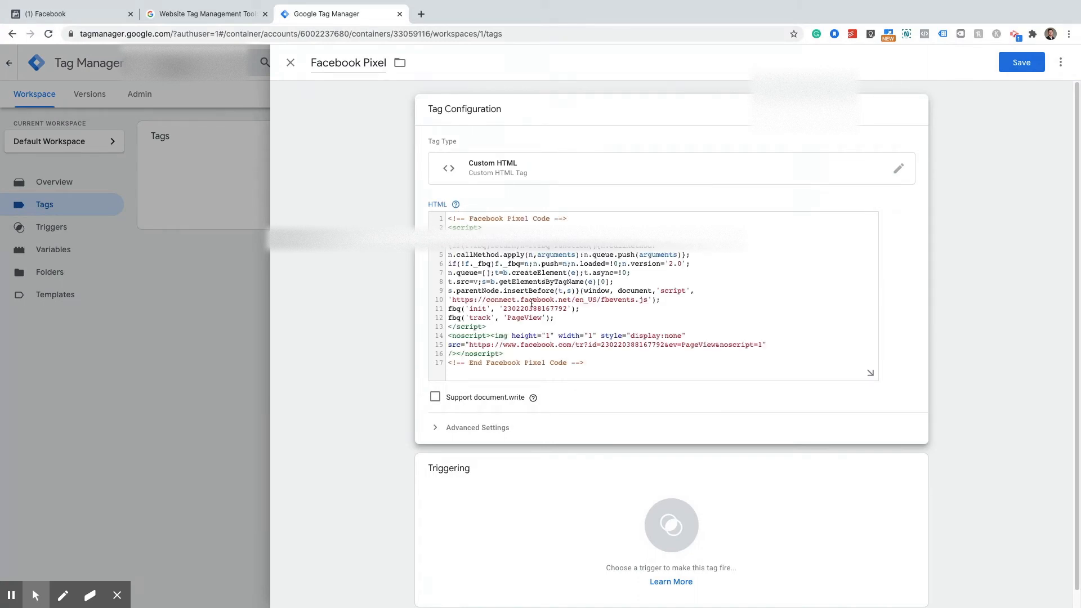
{"action": "scroll", "coordinate": [532, 302], "scroll_direction": "down", "scroll_amount": 1}
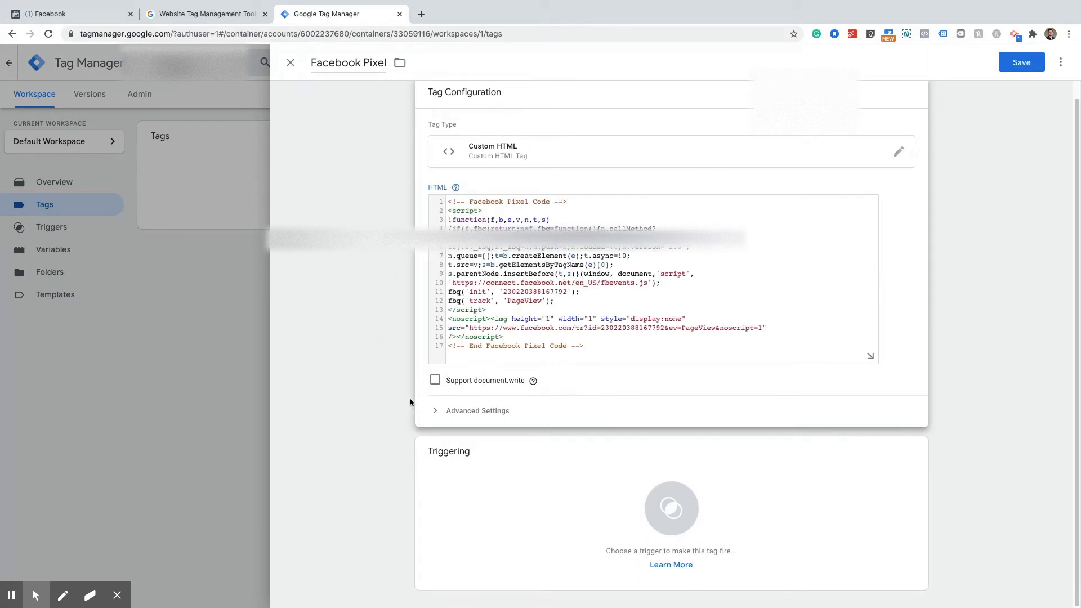
Set the tag to fire on the All Pages trigger and save it.
{"action": "left_click", "coordinate": [570, 481]}
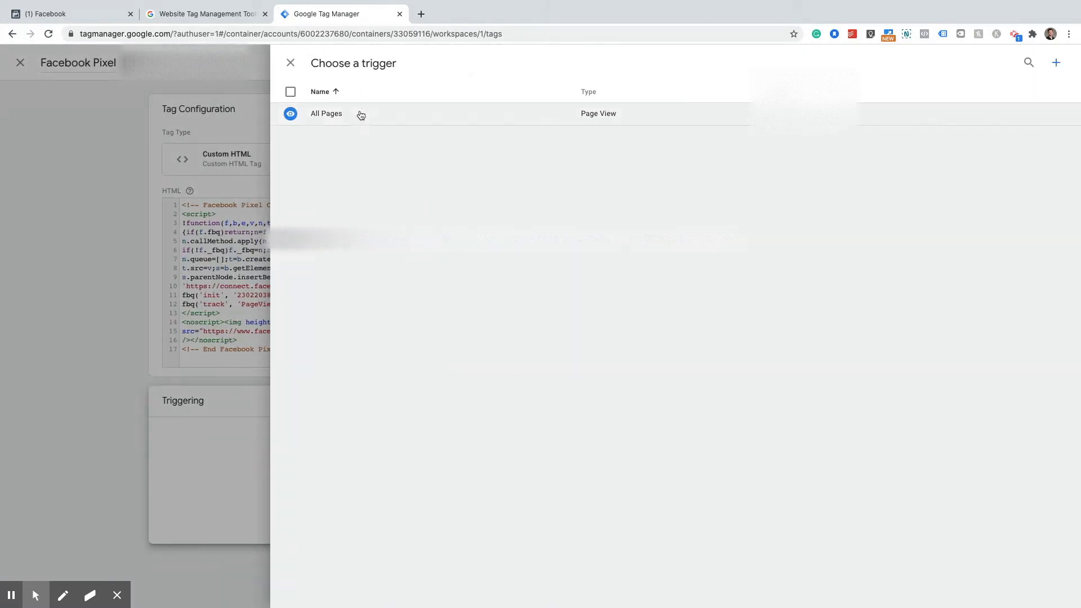
{"action": "left_click", "coordinate": [345, 120]}
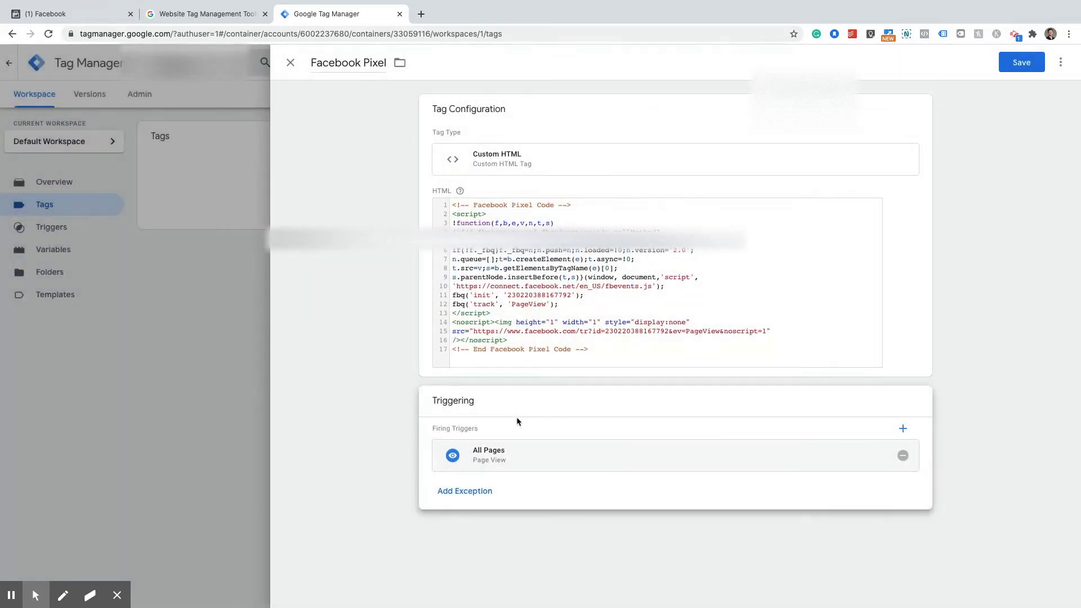
{"action": "left_click", "coordinate": [1021, 63]}
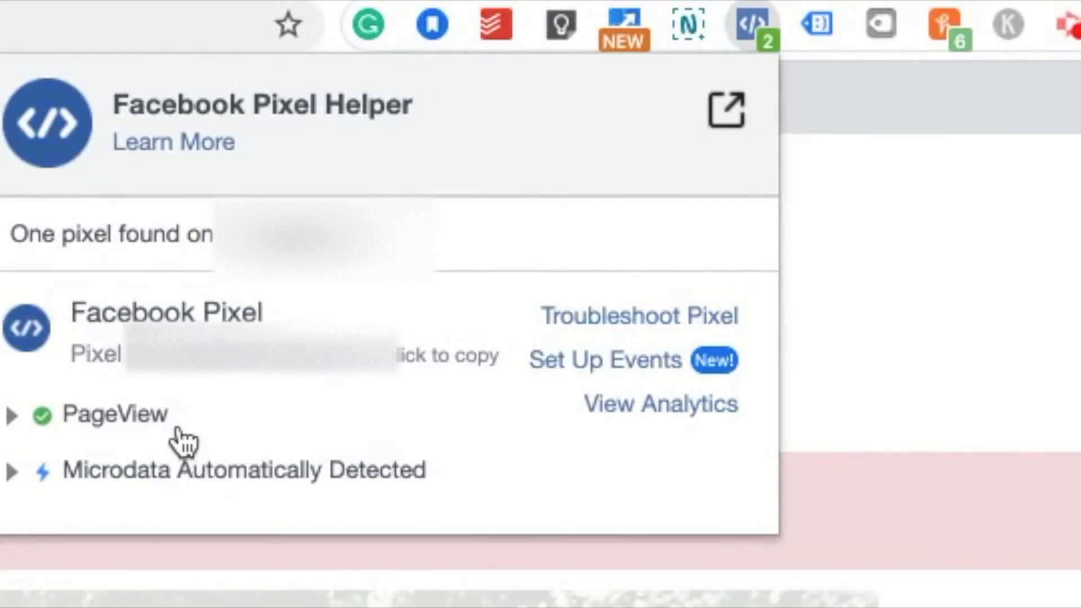
Expand the PageView event to show content_name set to HOME.
{"action": "left_click", "coordinate": [10, 415]}
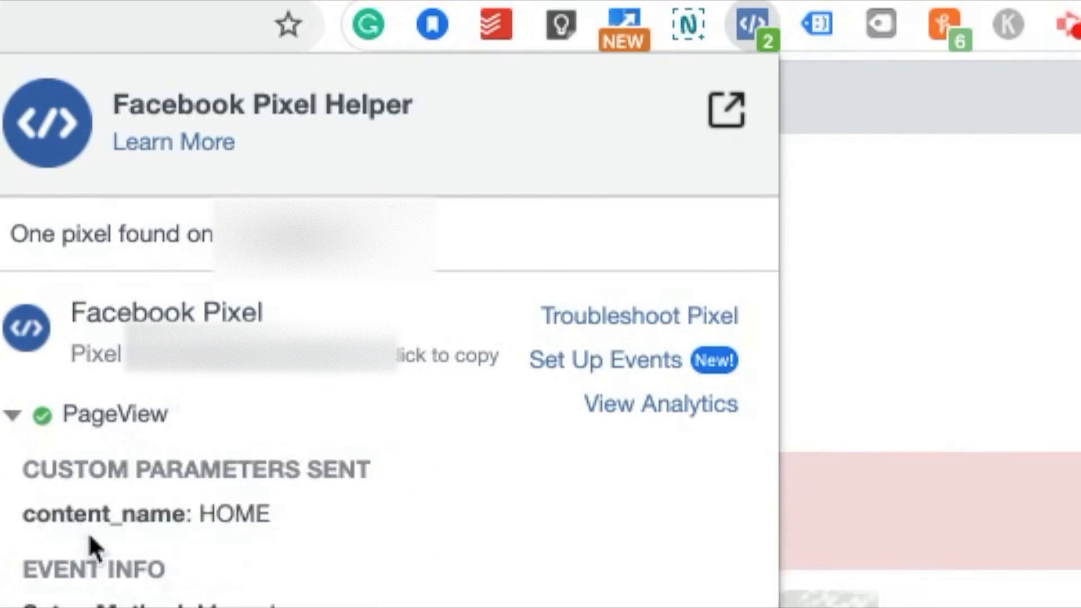